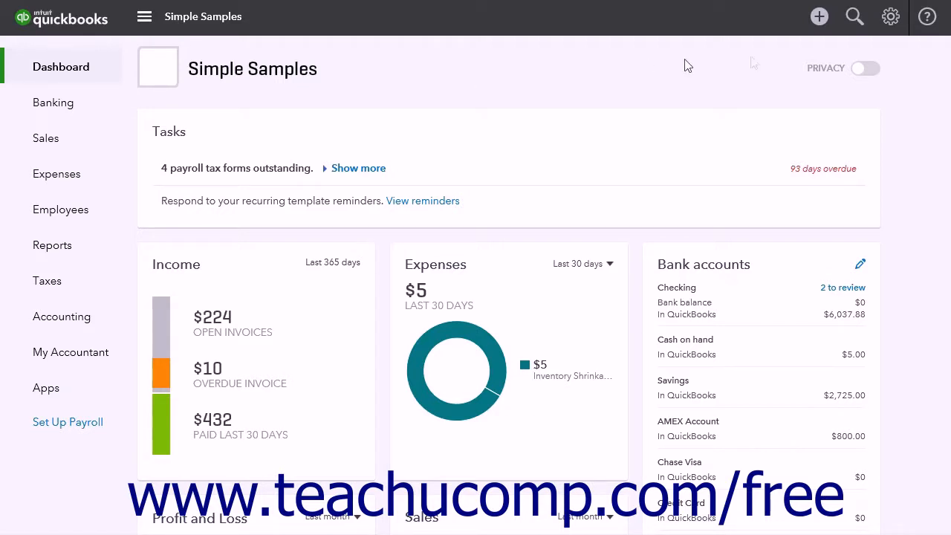
# Step: Open the custom form styles list and start a new invoice style
pyautogui.click(890, 17)
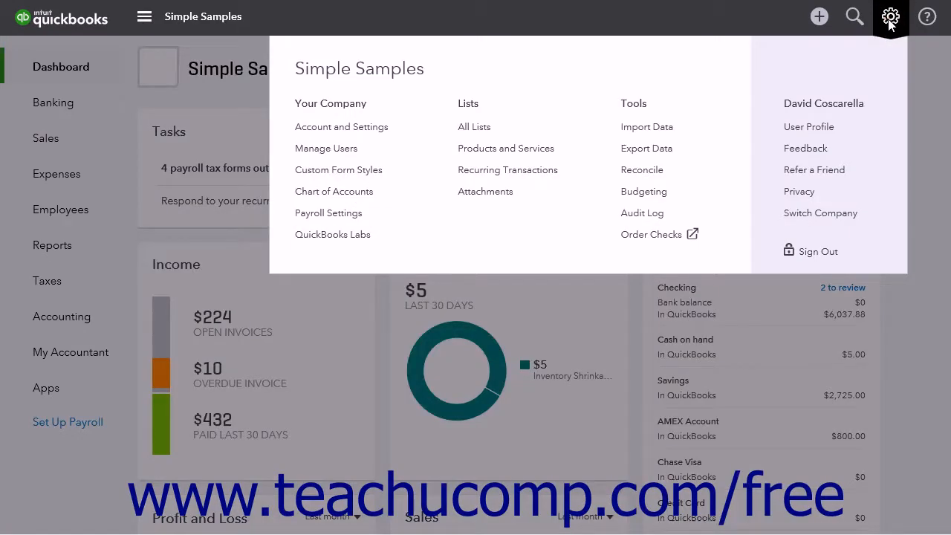
pyautogui.click(372, 171)
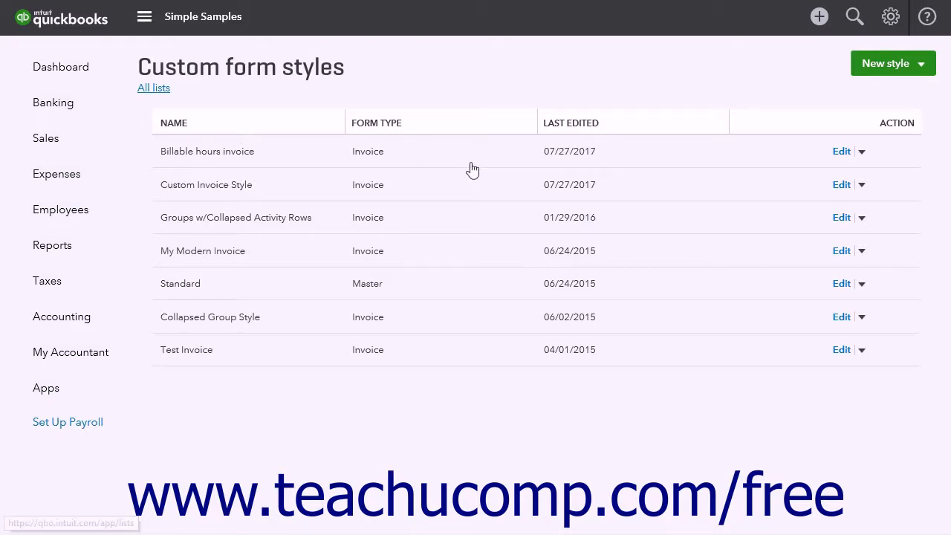
pyautogui.click(875, 69)
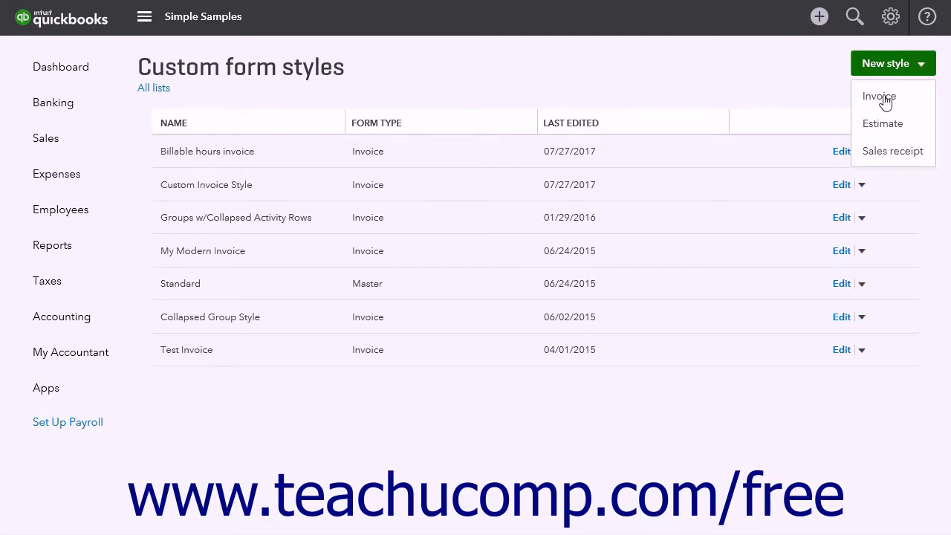
pyautogui.click(882, 98)
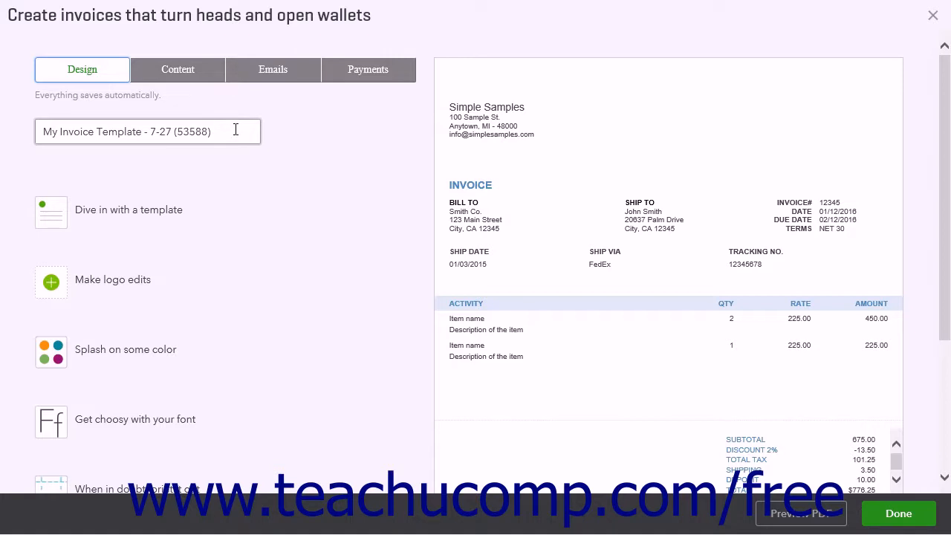
# Step: Name the style "Invoice Grouped by Months" and apply the Modern template
pyautogui.moveTo(235, 130); pyautogui.dragTo(2, 119)
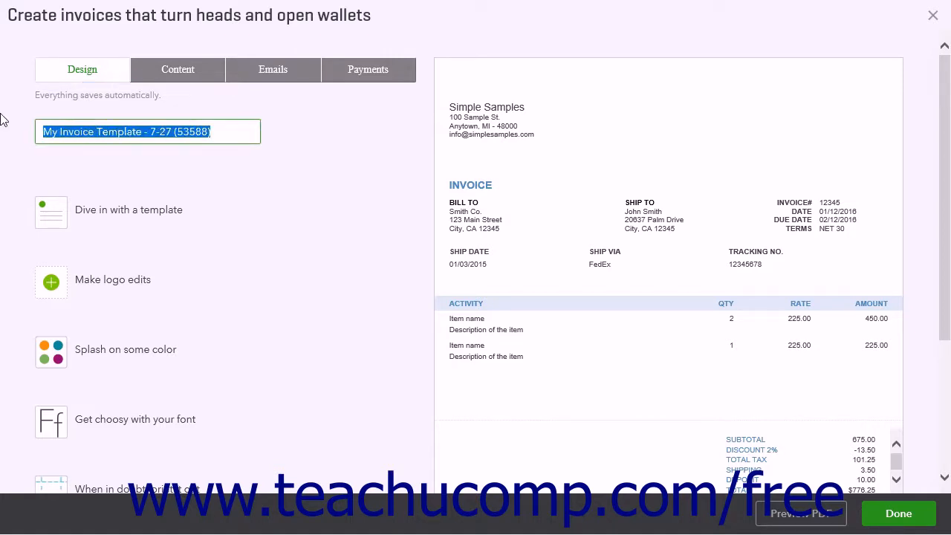
pyautogui.write('Invoice Grouped by Months')
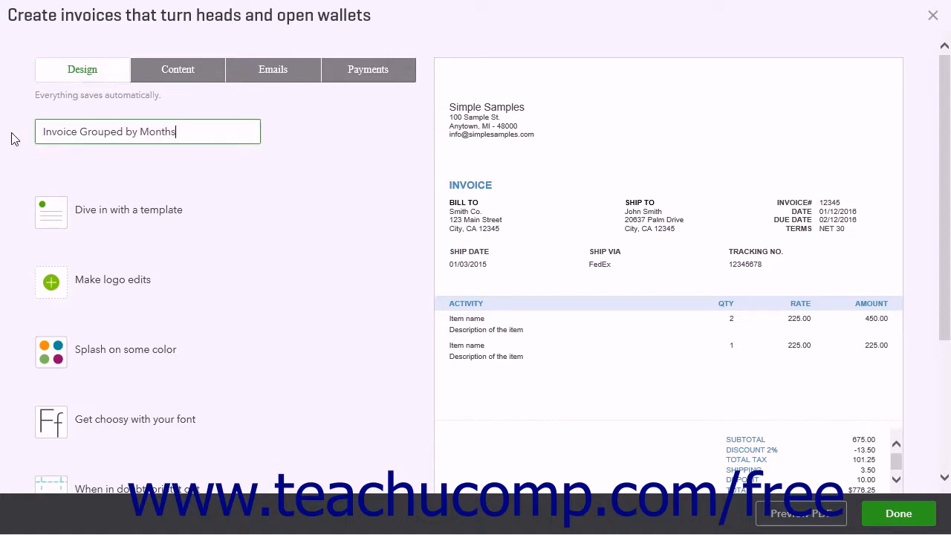
pyautogui.click(100, 218)
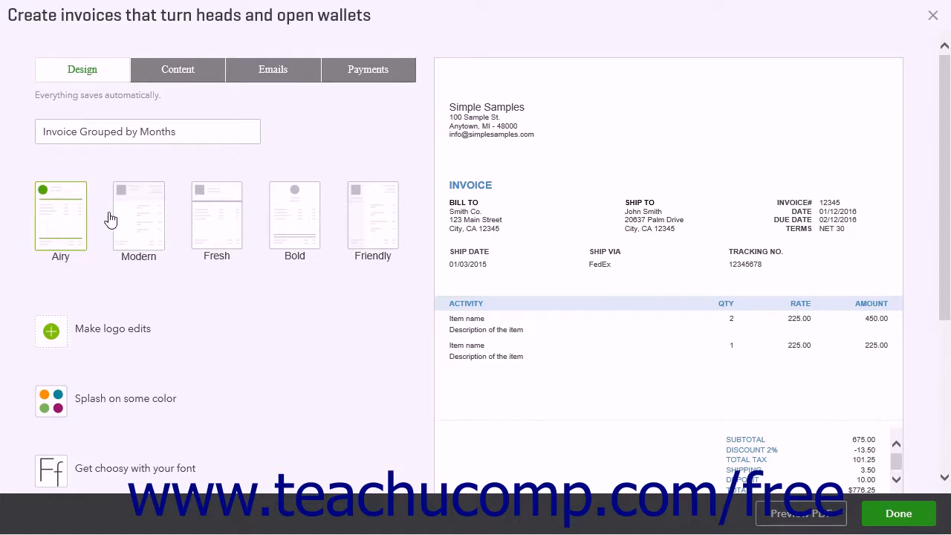
pyautogui.click(140, 223)
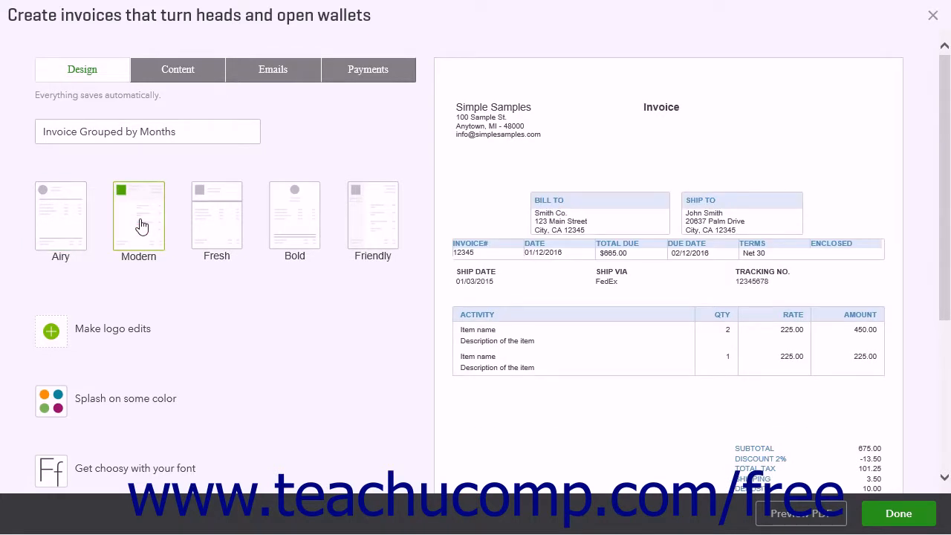
# Step: View the logo upload, size and placement options, and hide the logo on the invoice
pyautogui.click(124, 338)
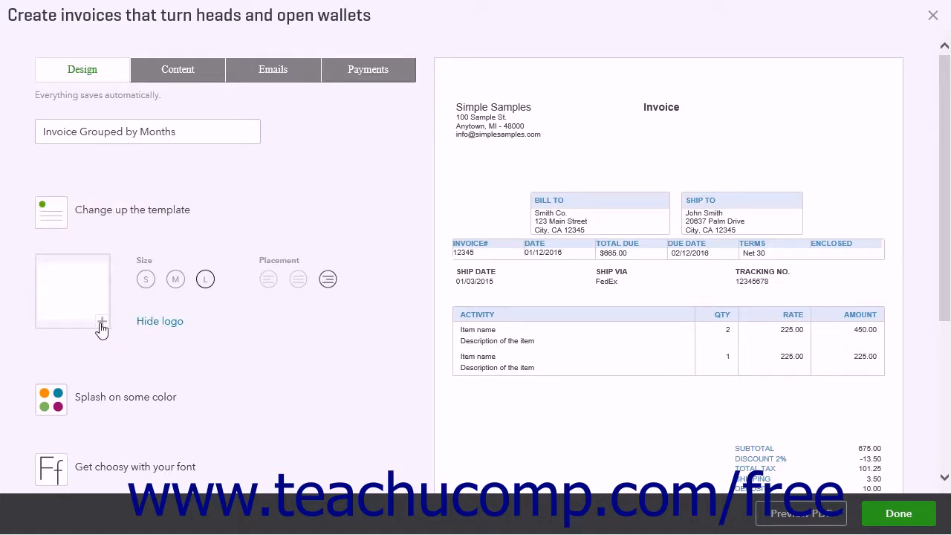
pyautogui.click(102, 324)
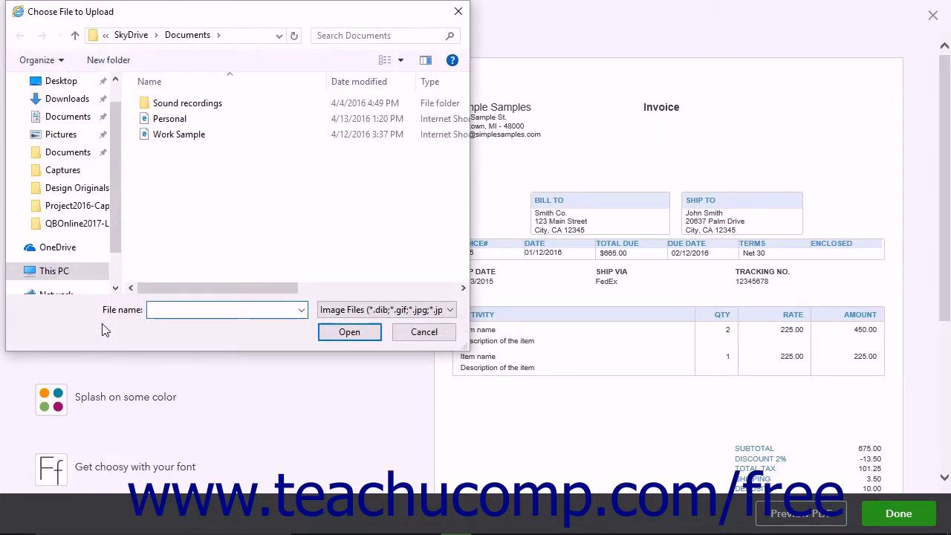
pyautogui.click(422, 332)
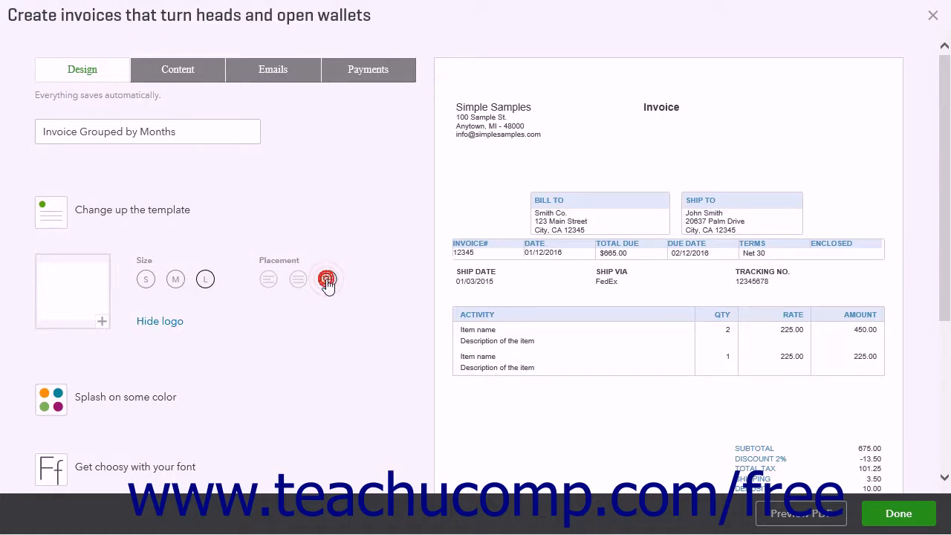
pyautogui.click(170, 324)
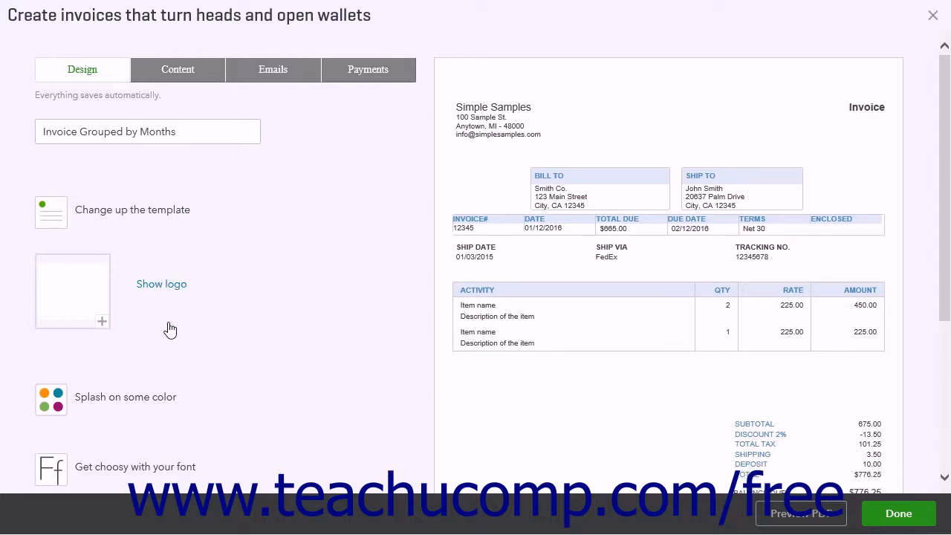
# Step: Examine the invoice design's color choices, font and font size settings, and page margin and print options
pyautogui.click(147, 408)
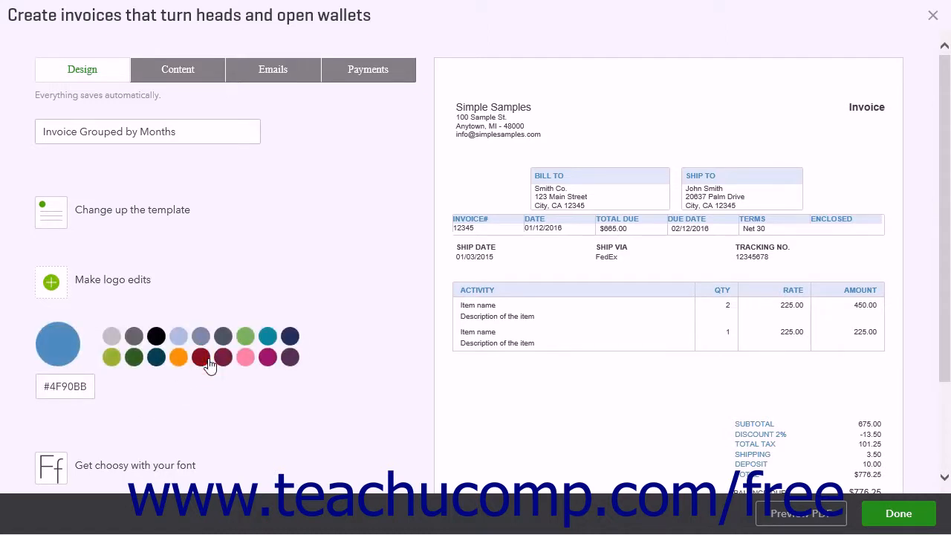
pyautogui.click(170, 473)
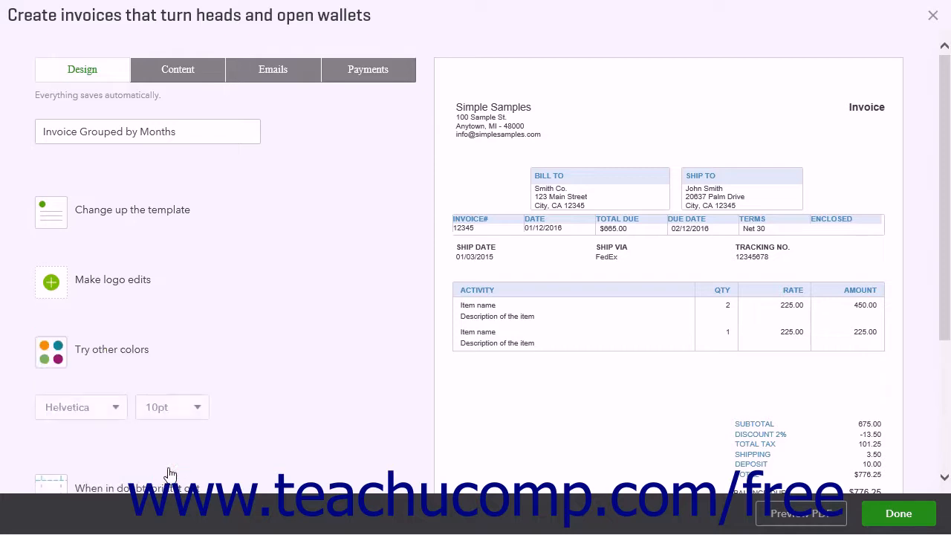
pyautogui.scroll(-2, 210, 418)
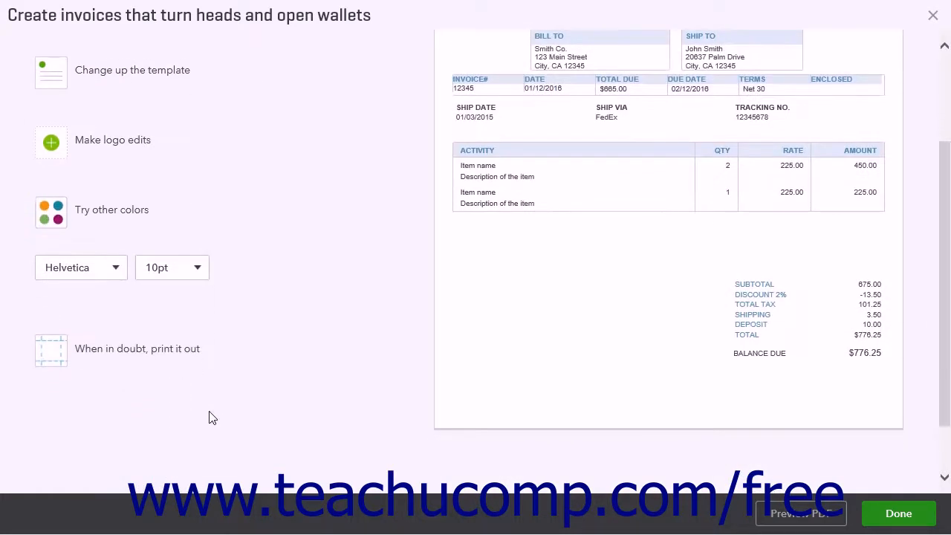
pyautogui.click(115, 269)
pyautogui.click(197, 272)
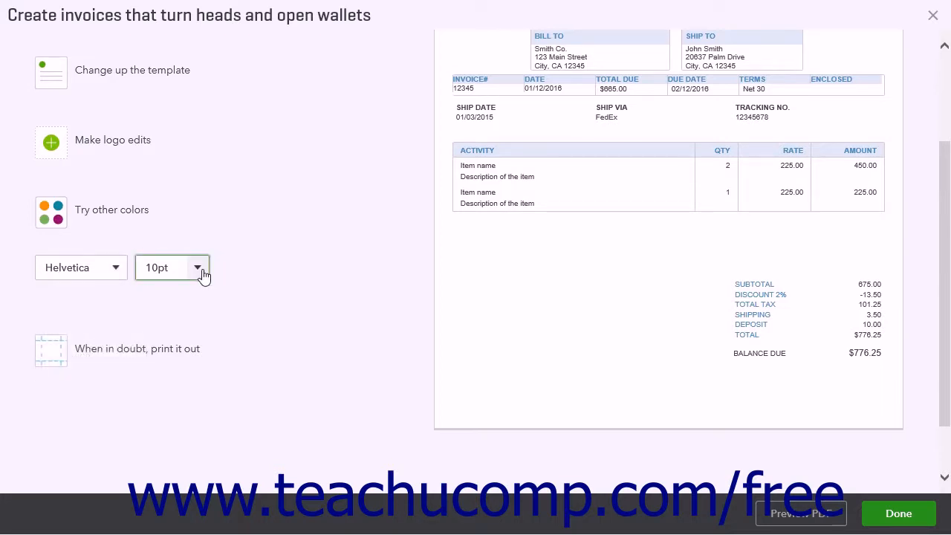
pyautogui.click(158, 358)
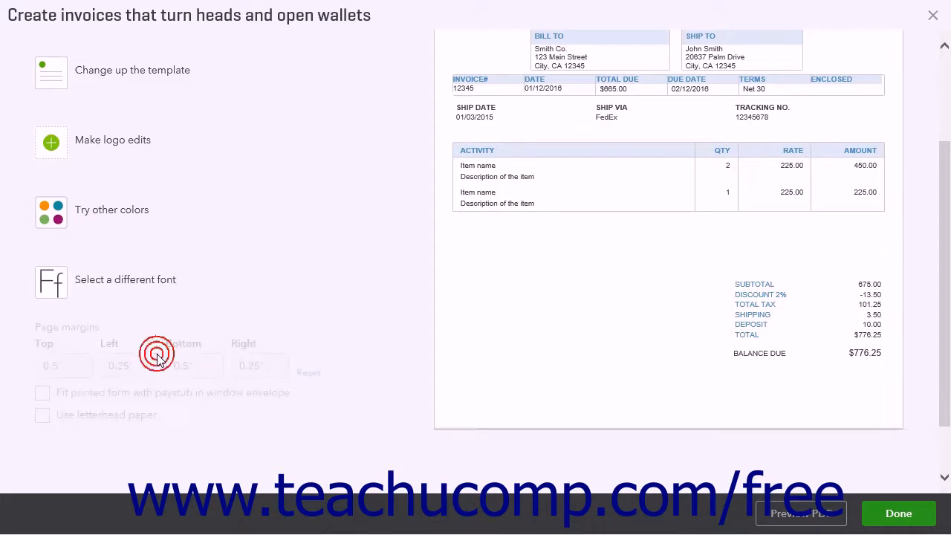
pyautogui.click(156, 355)
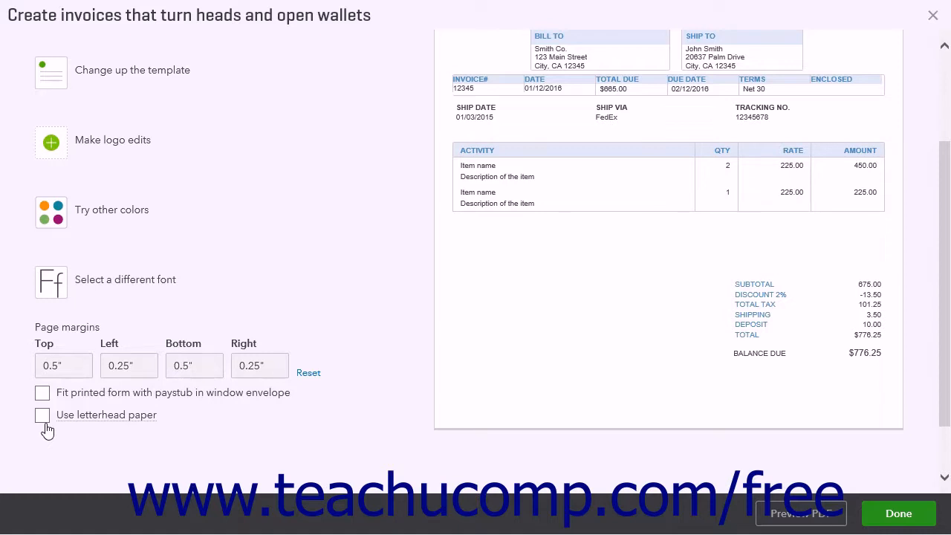
pyautogui.scroll(3, 244, 371)
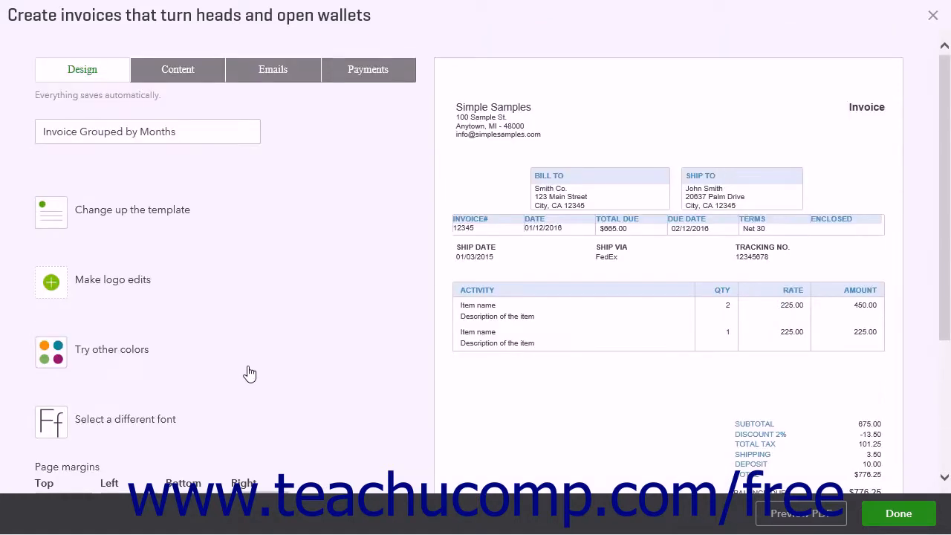
# Step: Edit the invoice content's activity table so activity is grouped by Month with subtotals for the groups
pyautogui.click(178, 74)
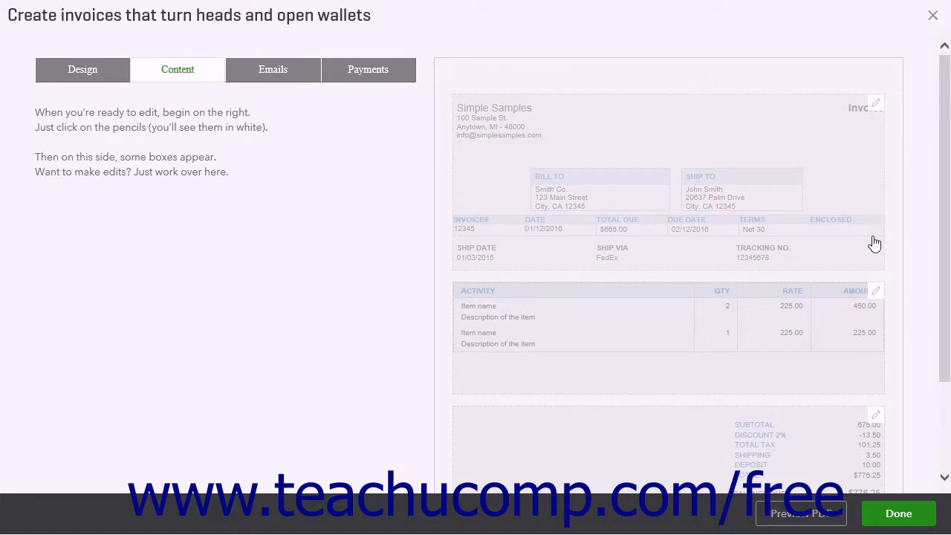
pyautogui.click(876, 295)
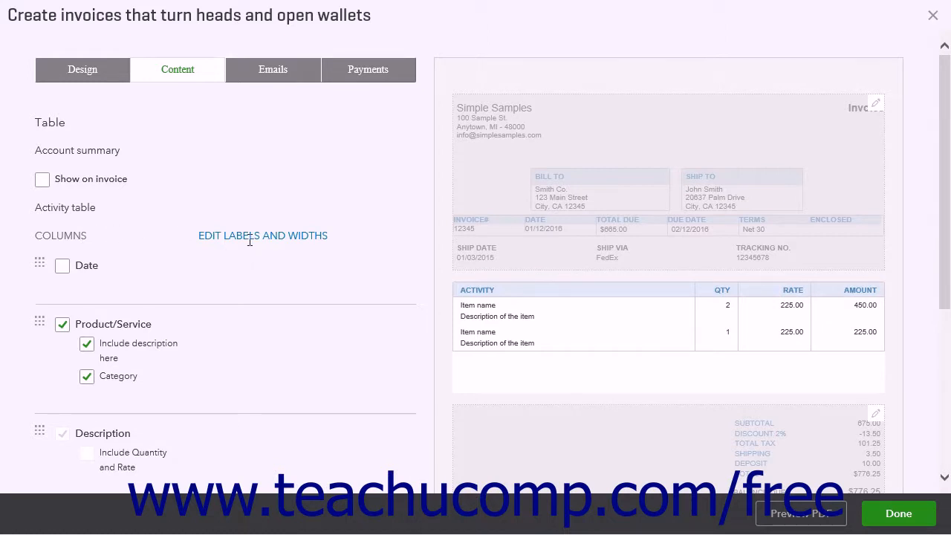
pyautogui.scroll(-2, 250, 242)
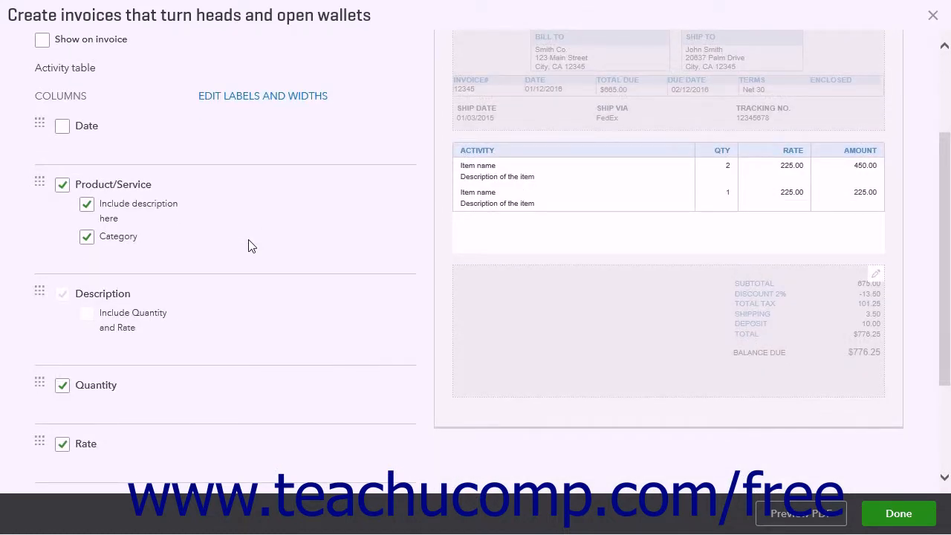
pyautogui.scroll(-2, 248, 239)
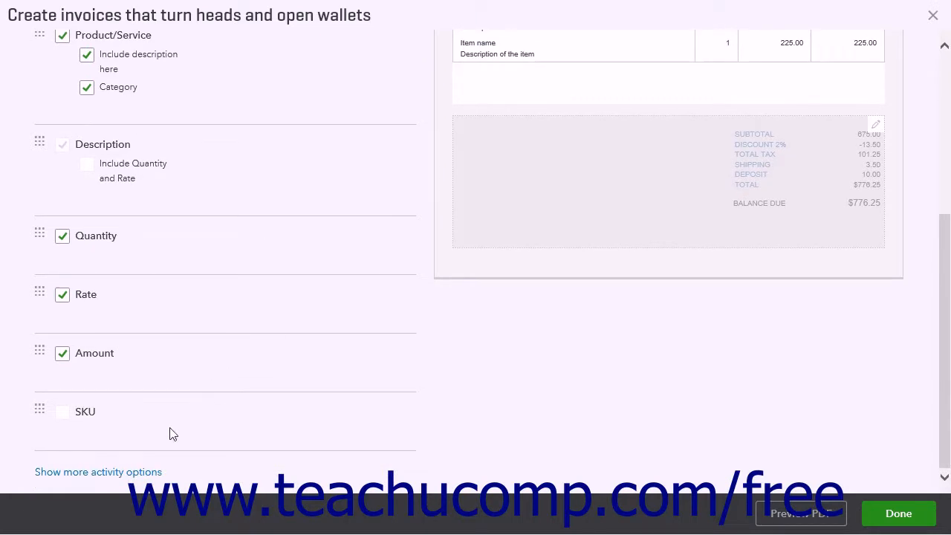
pyautogui.click(143, 474)
pyautogui.scroll(-2, 153, 456)
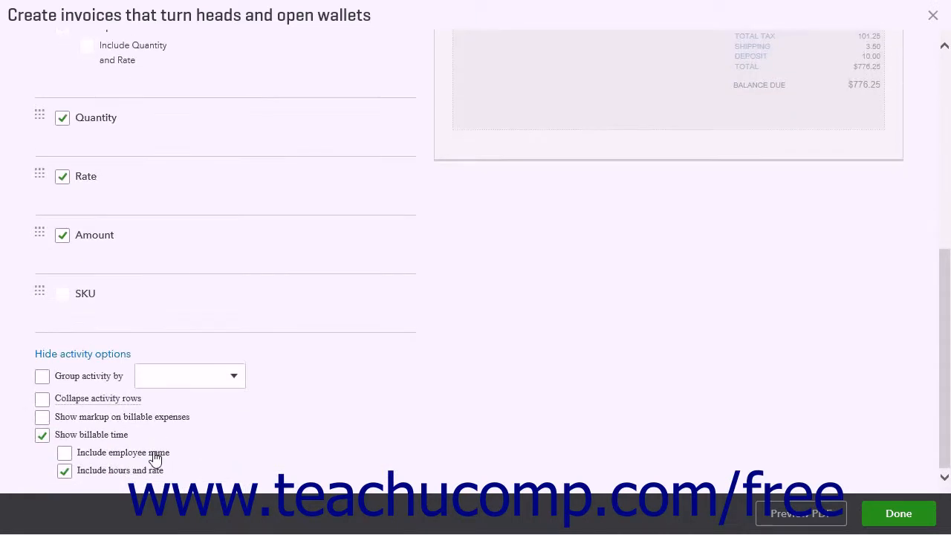
pyautogui.click(43, 377)
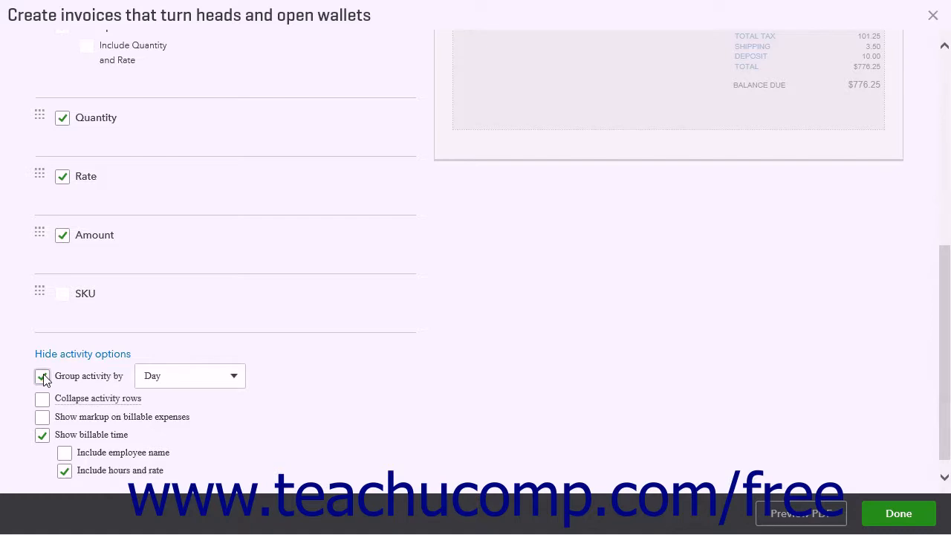
pyautogui.click(235, 377)
pyautogui.click(156, 464)
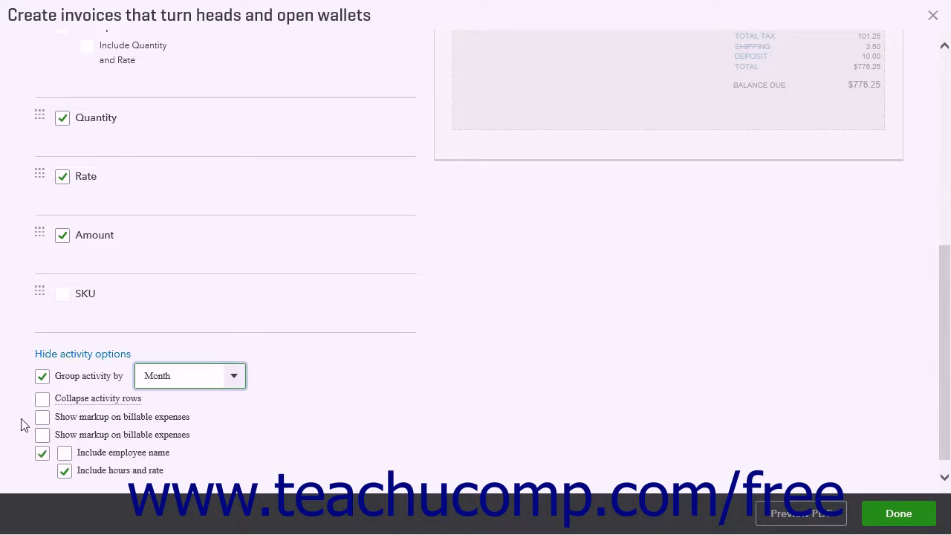
pyautogui.click(66, 383)
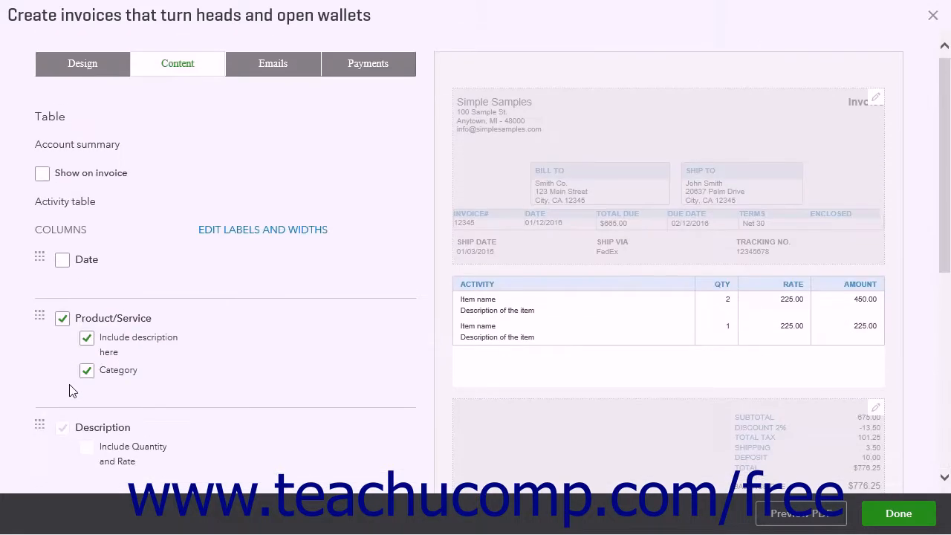
# Step: Add the Date column to the activity table, turn on collapsing of activity rows, and finish the invoice style
pyautogui.click(66, 260)
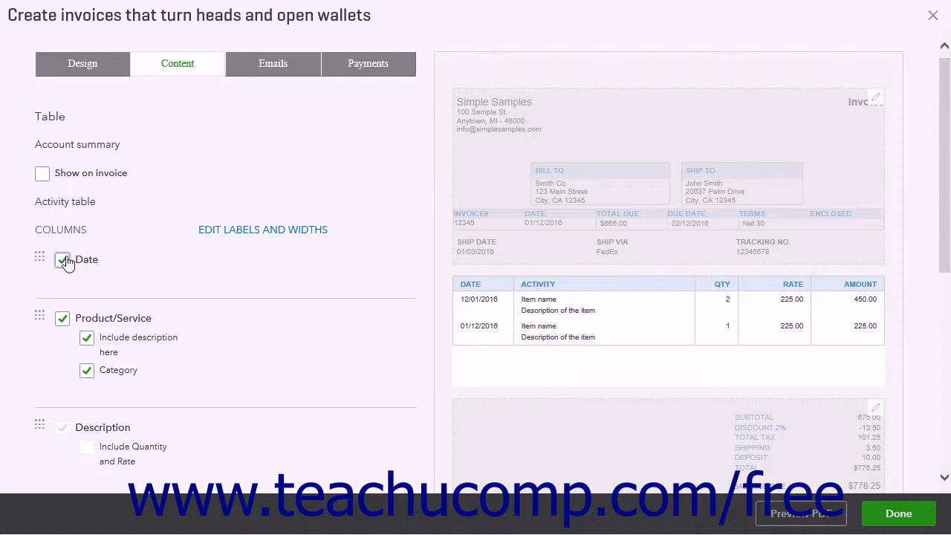
pyautogui.scroll(-5, 66, 265)
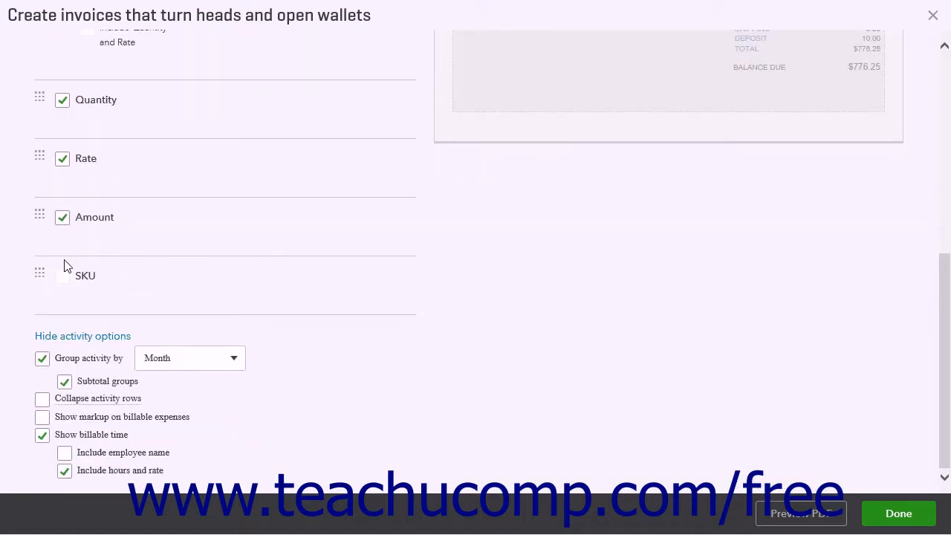
pyautogui.click(42, 401)
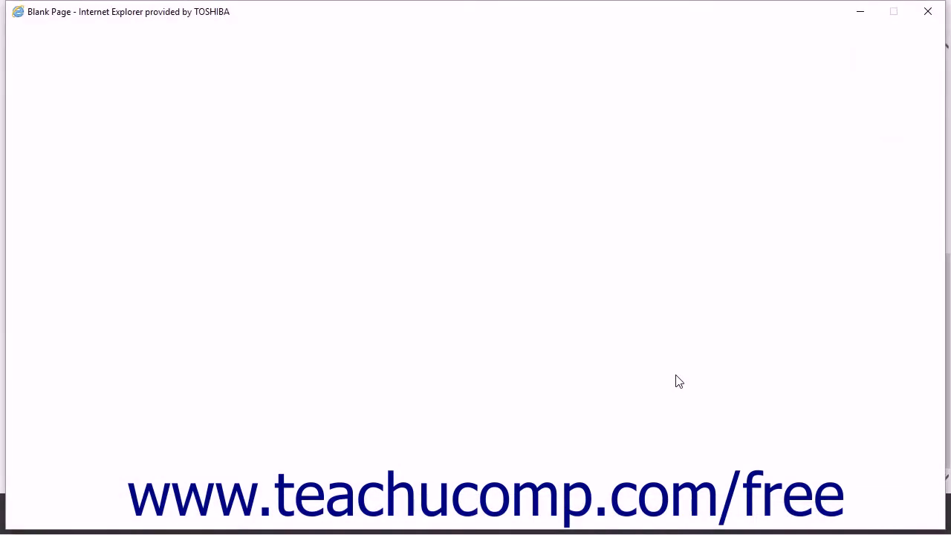
pyautogui.click(927, 12)
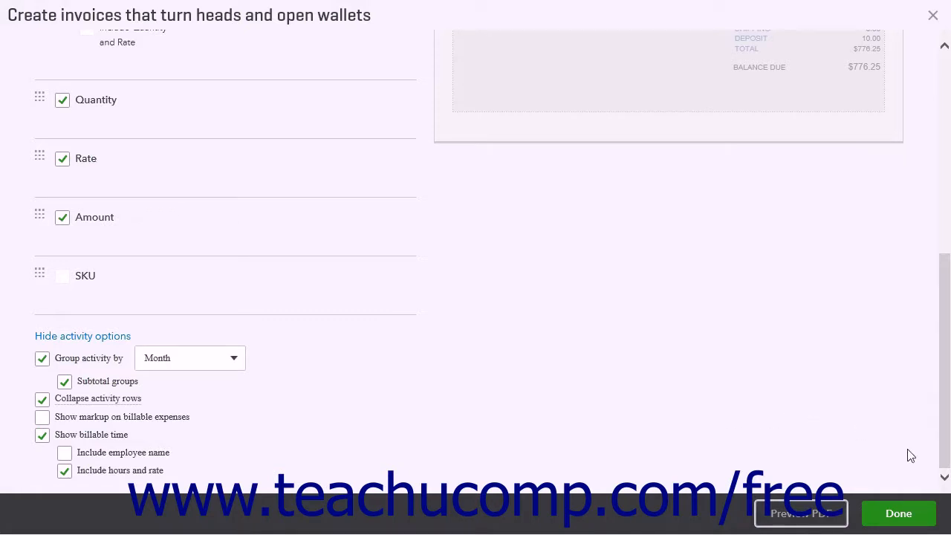
pyautogui.click(908, 519)
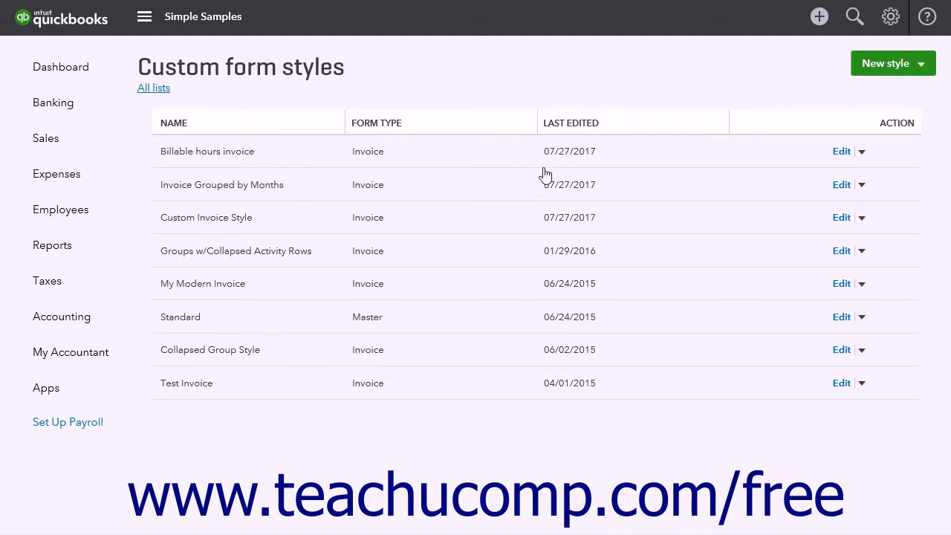
# Step: Start a new customer invoice and apply the Invoice Grouped by Months style to it
pyautogui.click(819, 17)
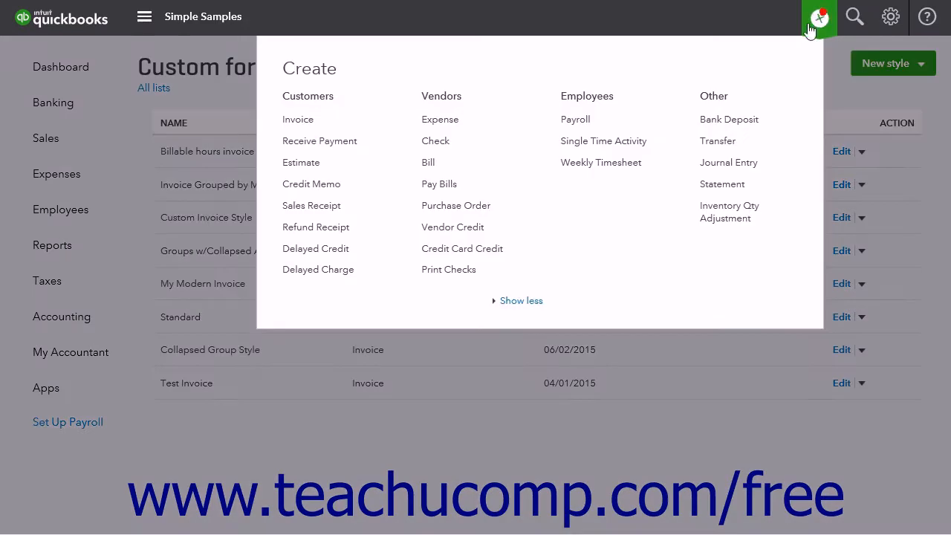
pyautogui.click(297, 120)
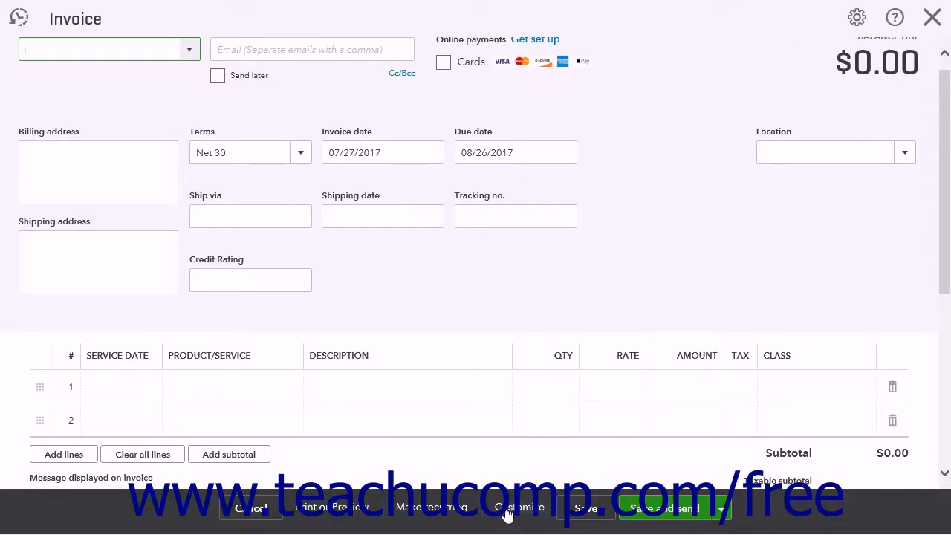
pyautogui.click(507, 509)
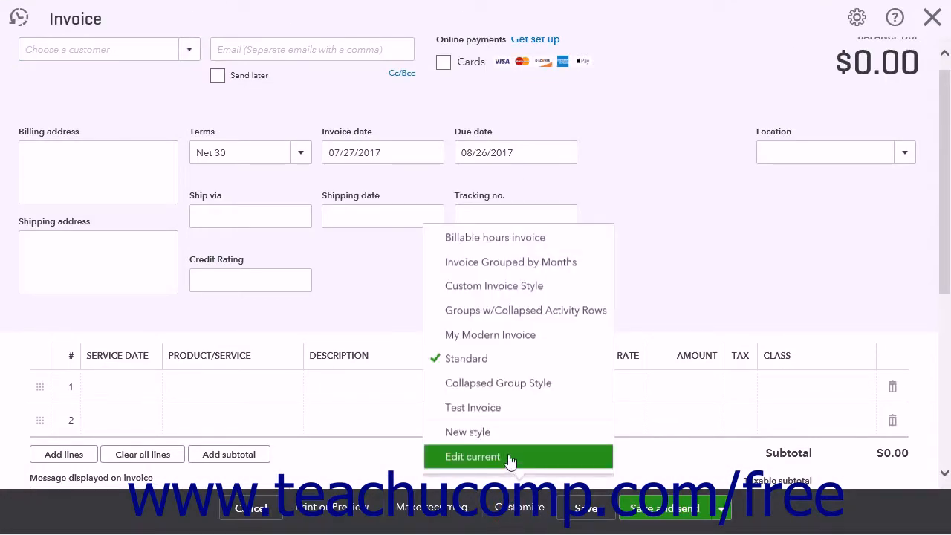
pyautogui.click(503, 268)
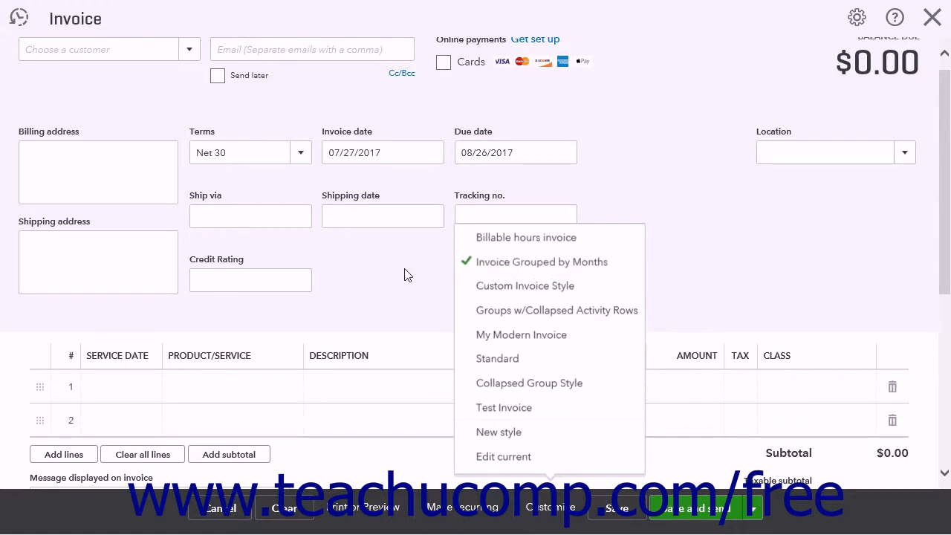
# Step: Fill in the first invoice line with service date 06/05/2017, the Edging service and a quantity of 4
pyautogui.click(132, 385)
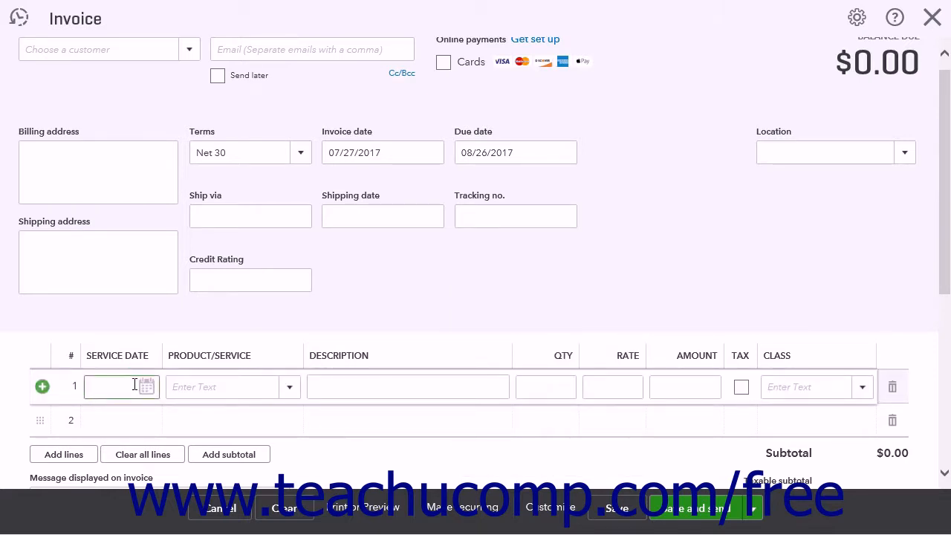
pyautogui.click(146, 386)
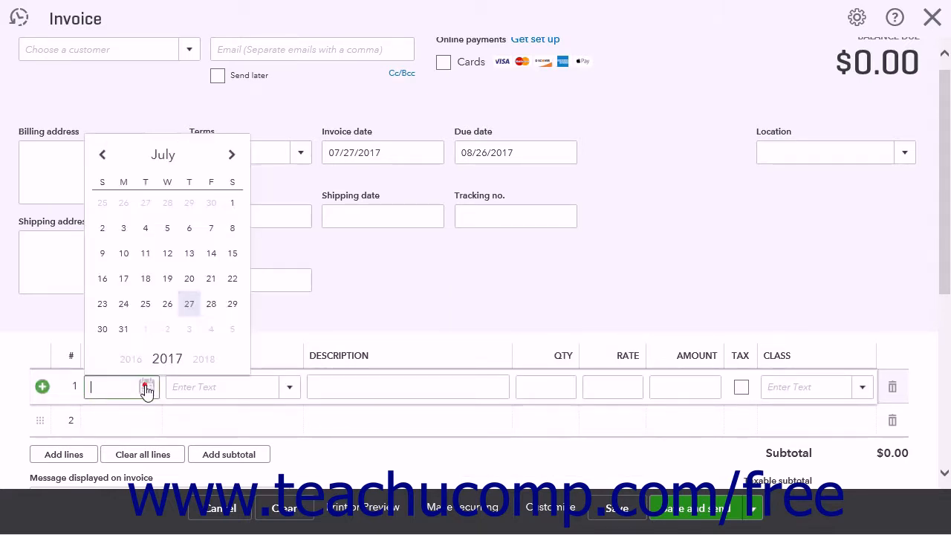
pyautogui.click(98, 156)
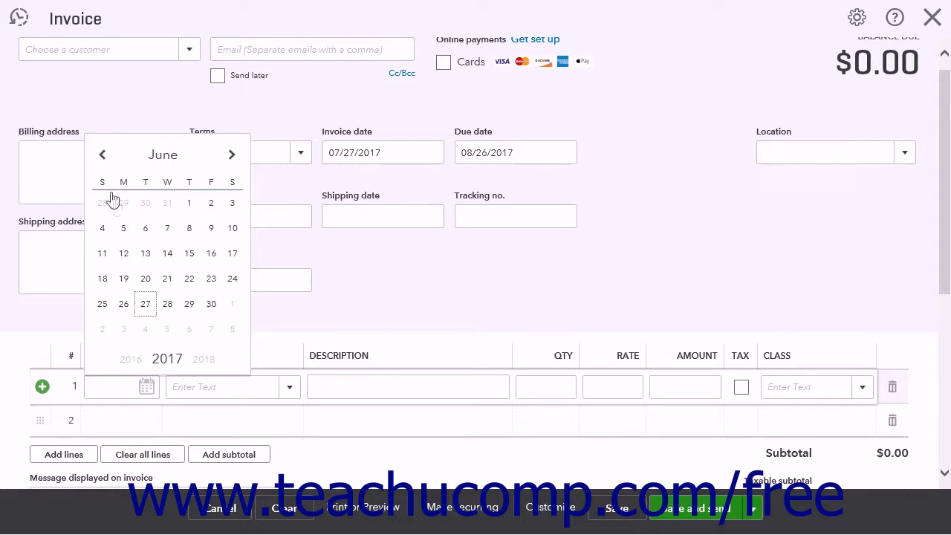
pyautogui.click(126, 230)
pyautogui.click(290, 390)
pyautogui.scroll(-4, 247, 292)
pyautogui.click(245, 282)
pyautogui.click(542, 387)
pyautogui.write('4')
# Step: Fill in the second invoice line with service date 06/13/2017, the Edging service and a quantity of 2
pyautogui.click(130, 413)
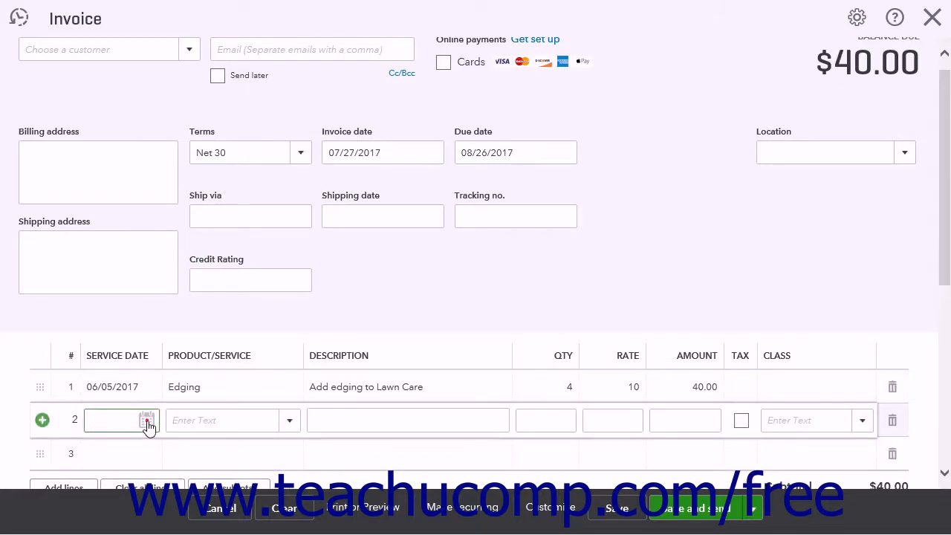
pyautogui.click(146, 420)
pyautogui.click(103, 191)
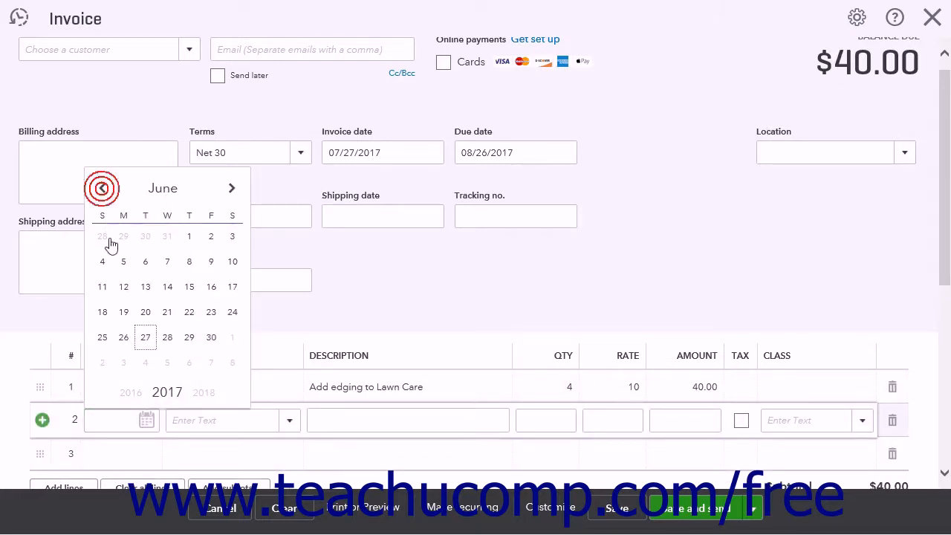
pyautogui.click(145, 288)
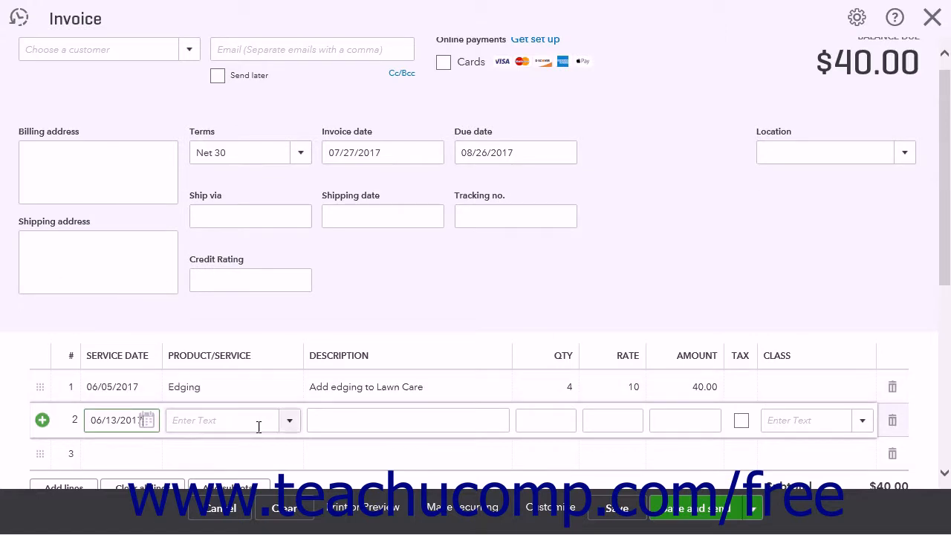
pyautogui.click(283, 421)
pyautogui.scroll(-3, 256, 368)
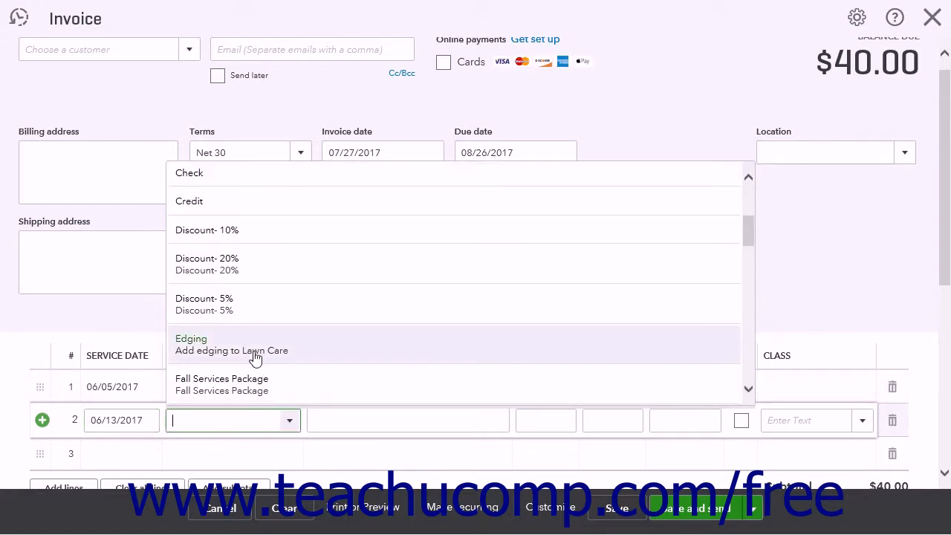
pyautogui.click(318, 362)
pyautogui.click(562, 416)
pyautogui.write('2')
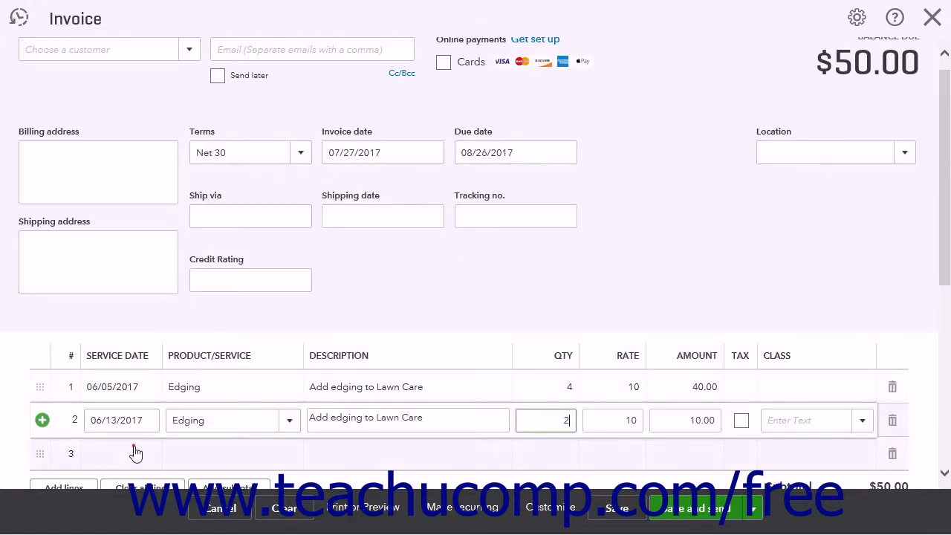
# Step: Fill in the third invoice line with service date 07/03/2017, the Edging service and a quantity of 3
pyautogui.click(132, 452)
pyautogui.click(146, 453)
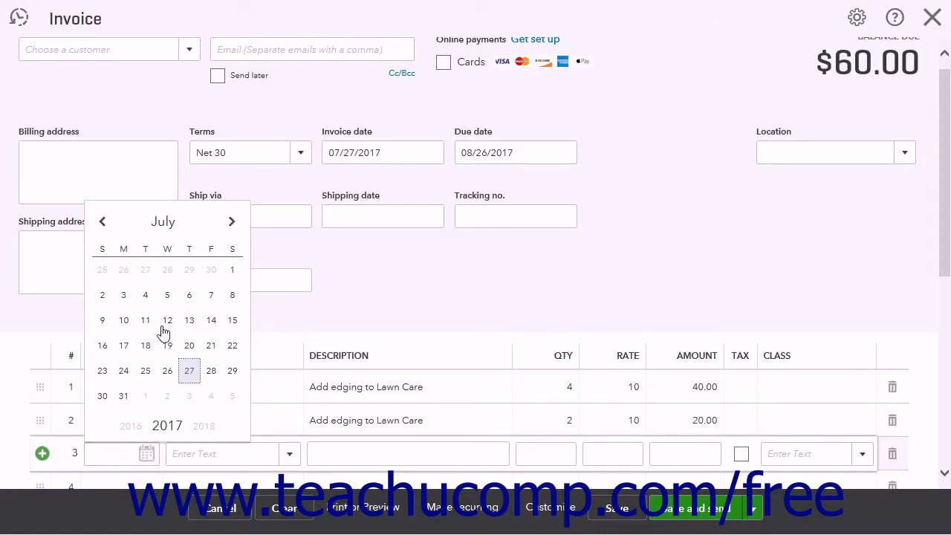
pyautogui.click(124, 296)
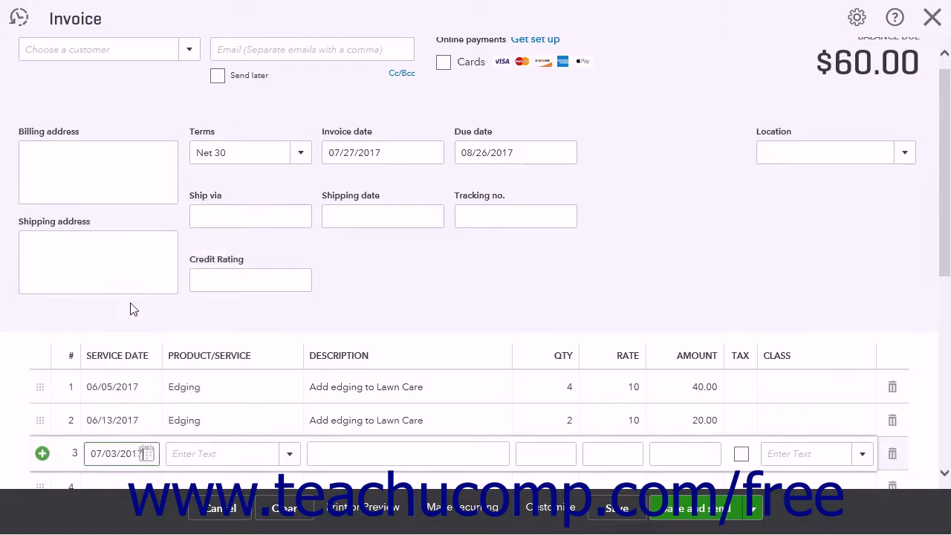
pyautogui.click(289, 454)
pyautogui.click(266, 384)
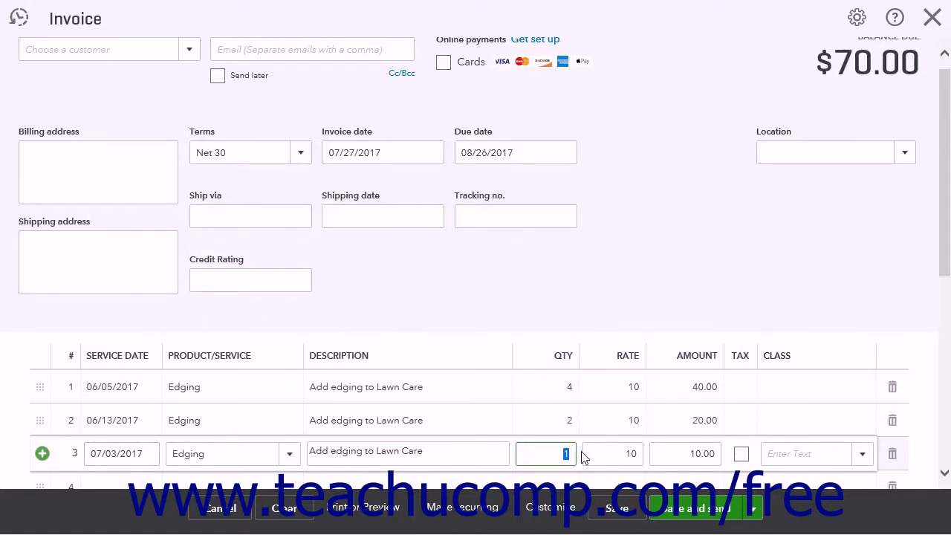
pyautogui.write('3')
pyautogui.press('Tab')
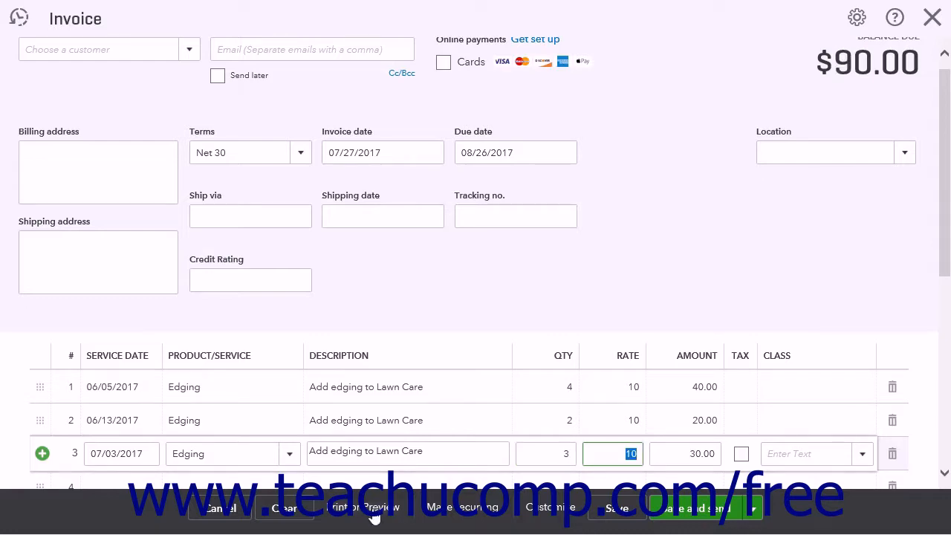
# Step: Choose Compco as the customer and examine the invoice's month groups and subtotals in the print preview, closing both when done
pyautogui.click(373, 512)
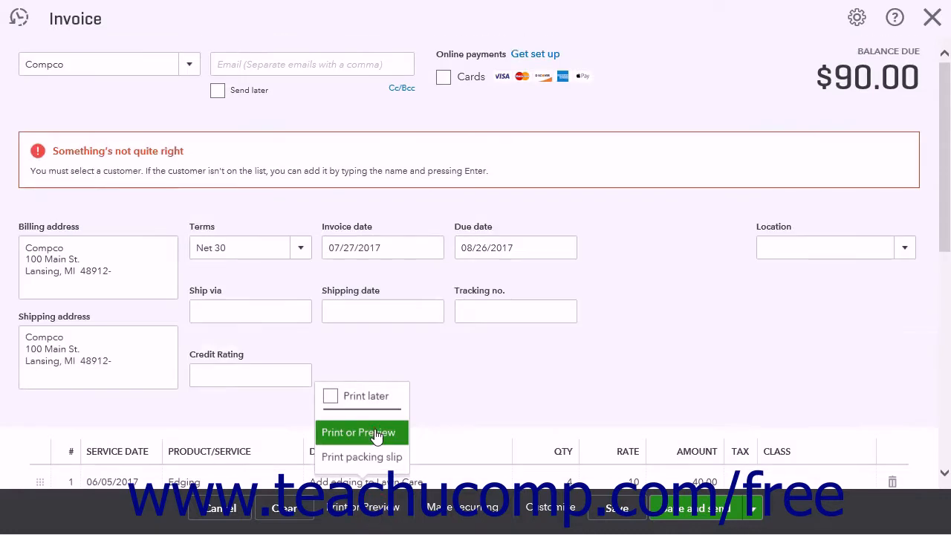
pyautogui.click(375, 432)
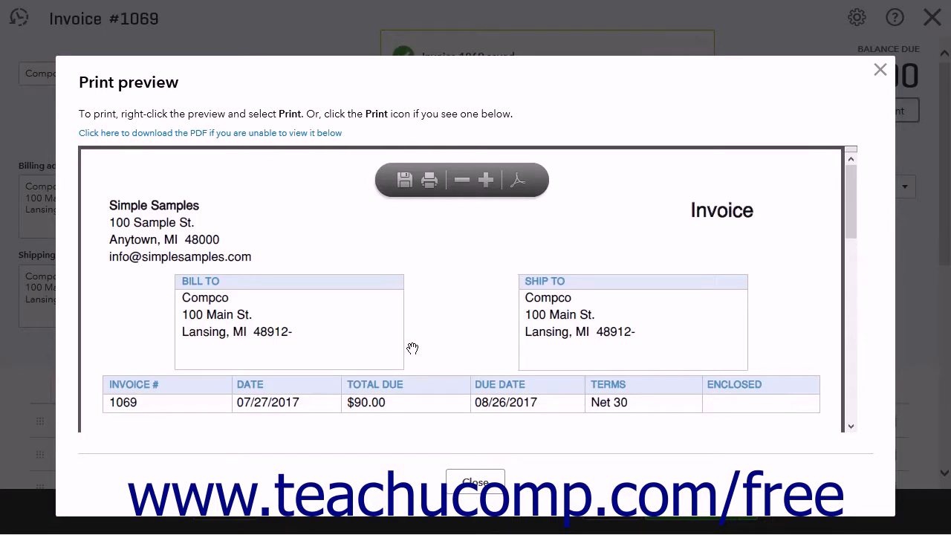
pyautogui.scroll(-2, 412, 349)
pyautogui.scroll(-2, 412, 348)
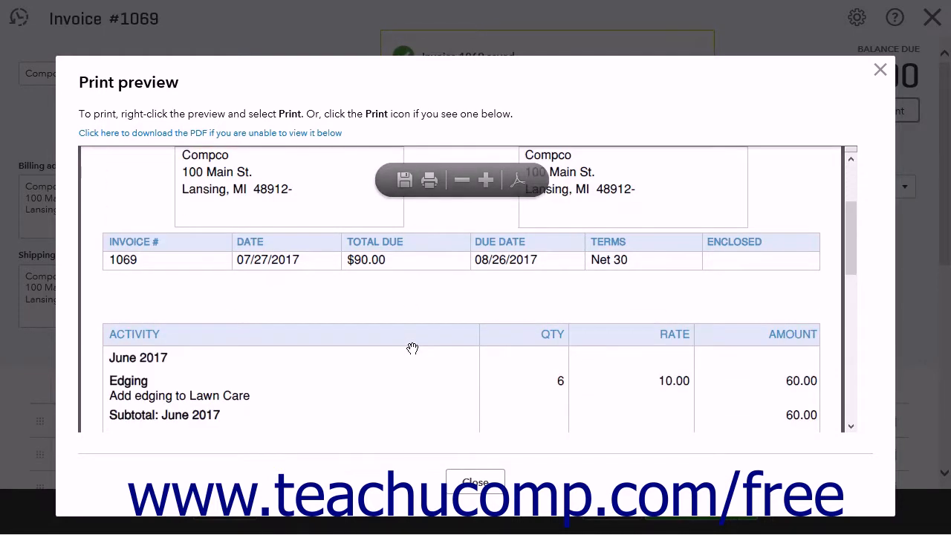
pyautogui.scroll(-3, 413, 348)
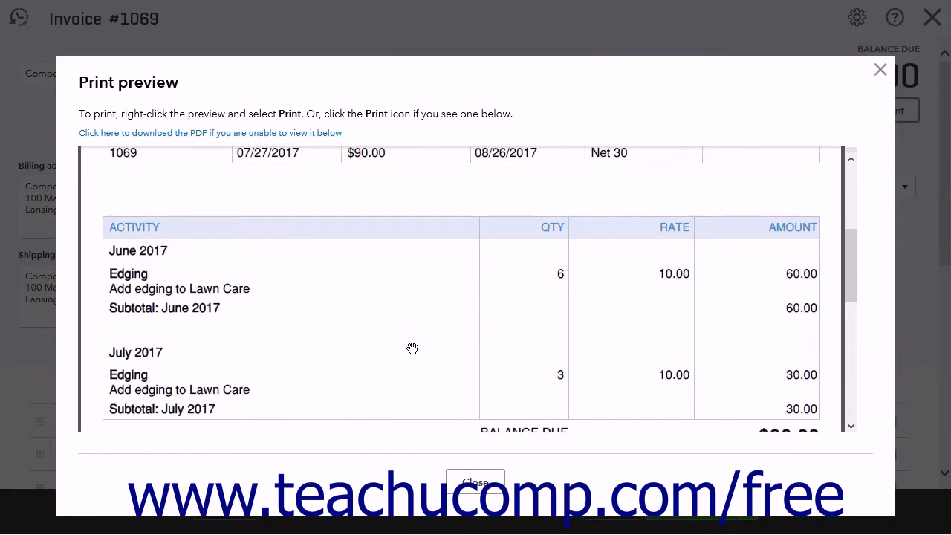
pyautogui.scroll(-1, 412, 348)
pyautogui.click(476, 482)
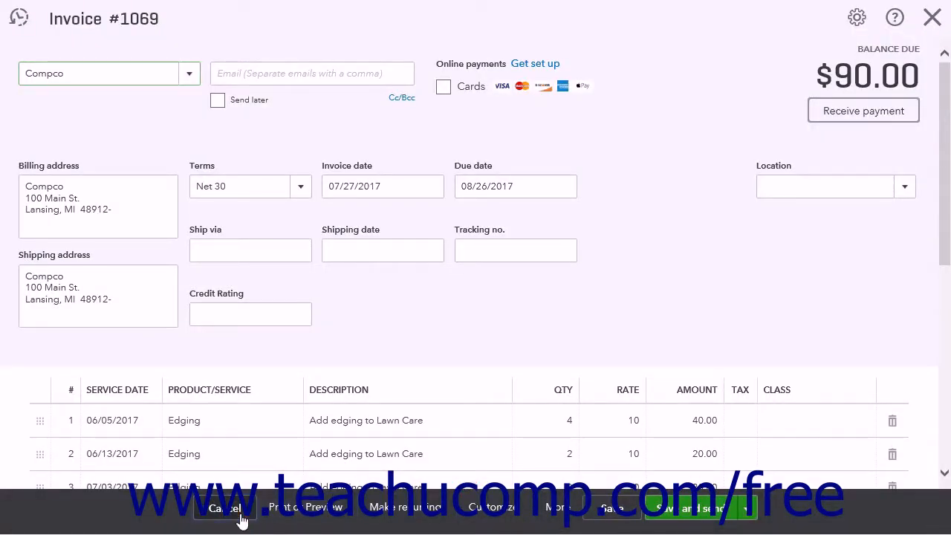
pyautogui.click(238, 512)
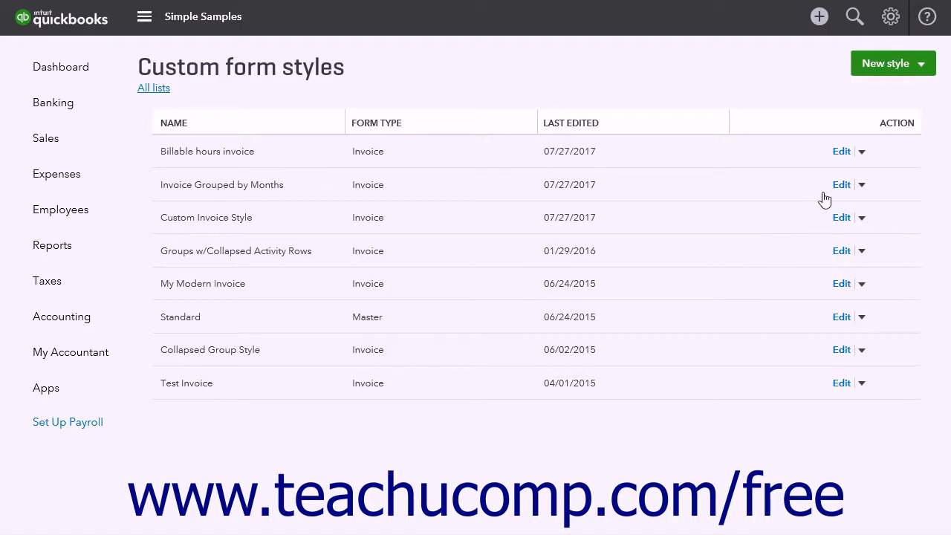
# Step: Start another new invoice and add the Hand pruning shears product on its first line
pyautogui.click(861, 185)
pyautogui.click(818, 16)
pyautogui.click(334, 127)
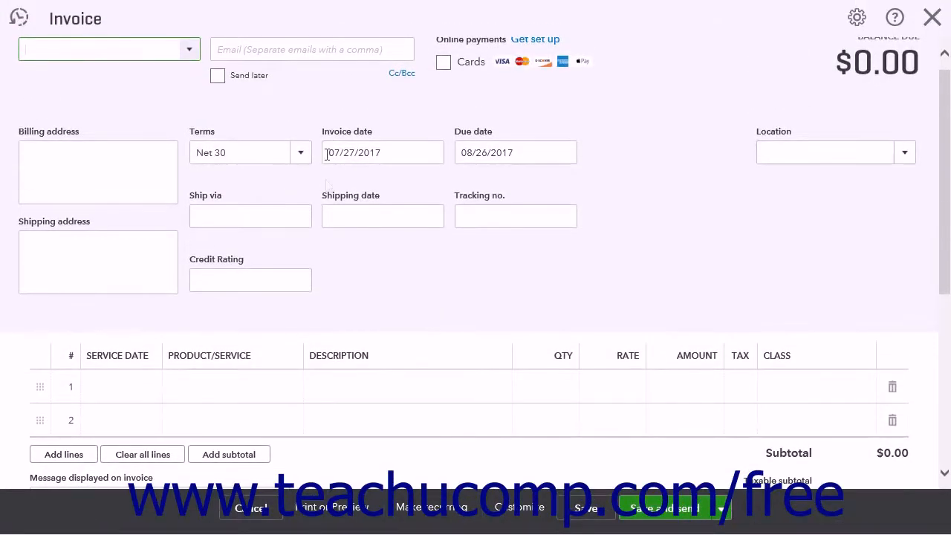
pyautogui.click(228, 399)
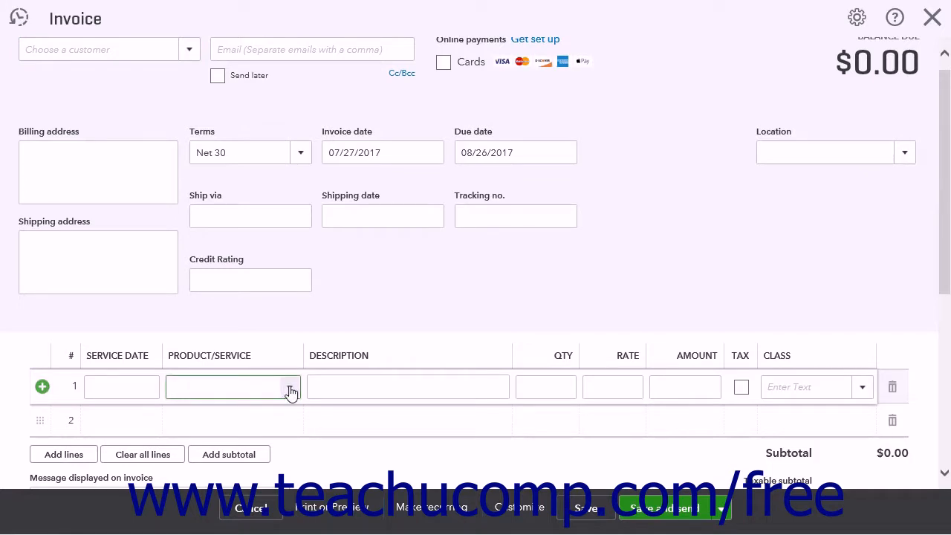
pyautogui.click(289, 387)
pyautogui.scroll(-5, 283, 349)
pyautogui.click(284, 290)
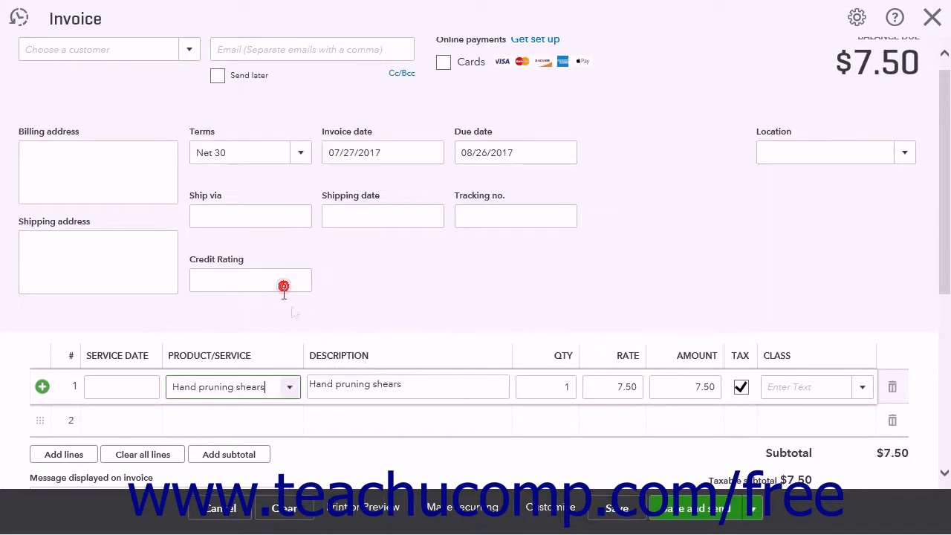
# Step: Add the Potting Soil product on the second invoice line and insert a subtotal line below it
pyautogui.click(246, 419)
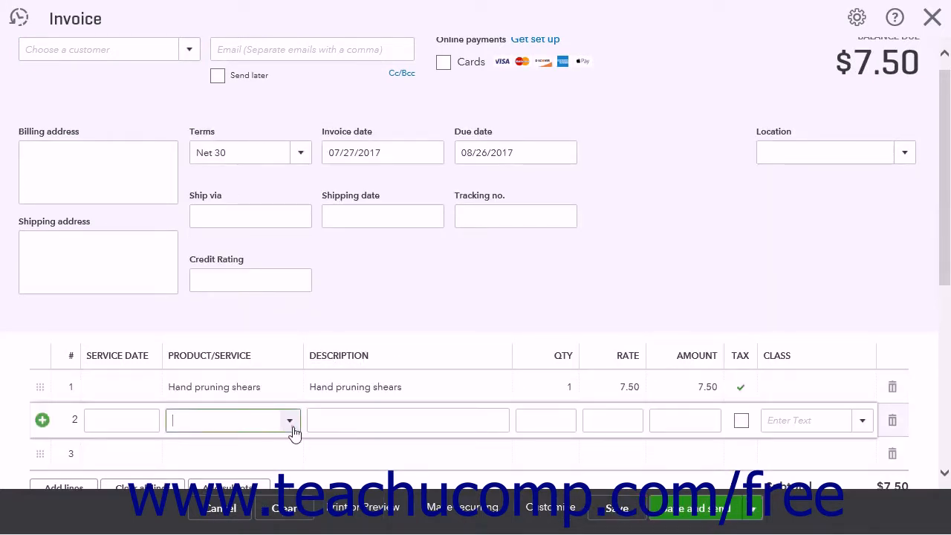
pyautogui.click(289, 420)
pyautogui.scroll(-5, 290, 324)
pyautogui.click(290, 325)
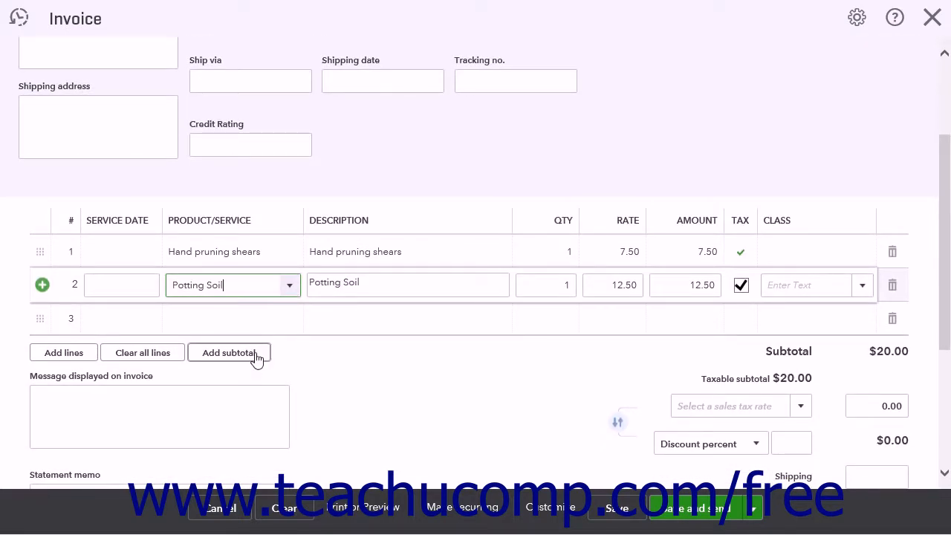
pyautogui.click(255, 355)
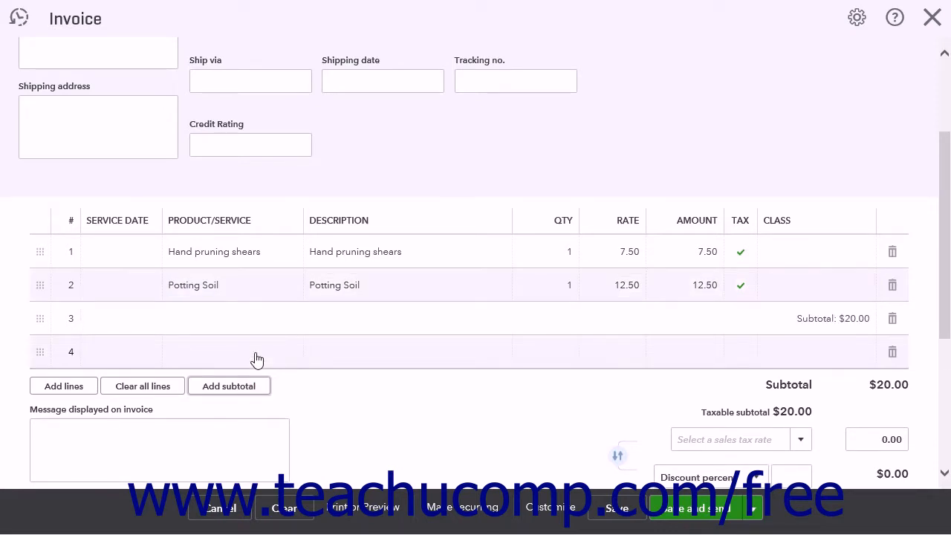